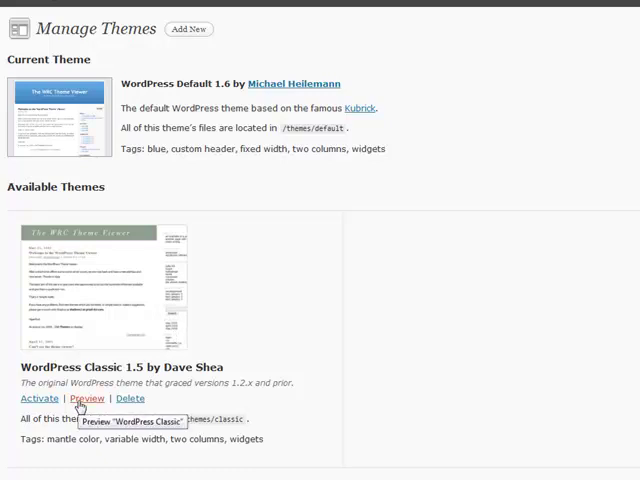
pyautogui.click(86, 398)
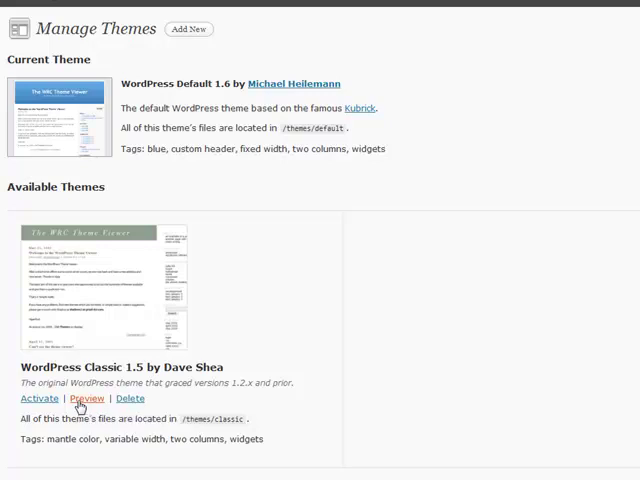